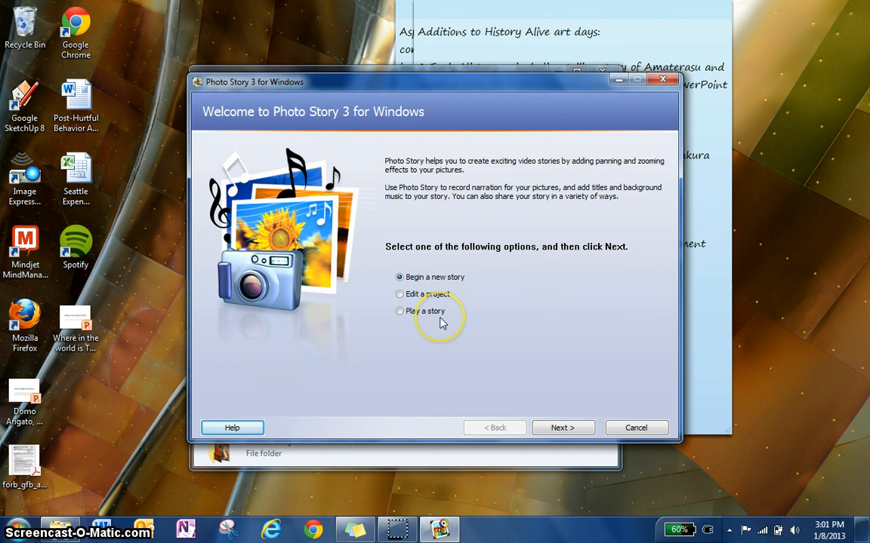
- Begin a new story and import DSCN20282, photo (2), photo (4), photo (6), photo (7) and photo from the Photo Story folder
click(562, 428)
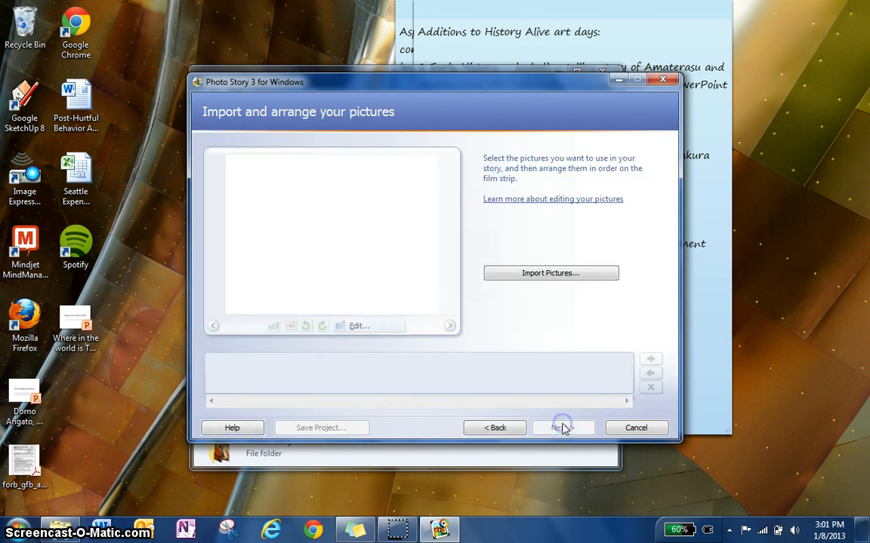
click(559, 277)
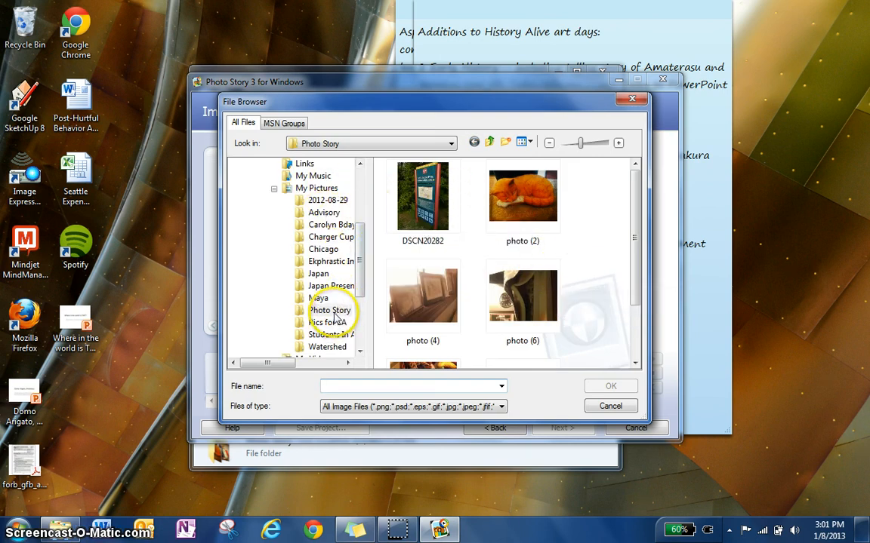
click(402, 211)
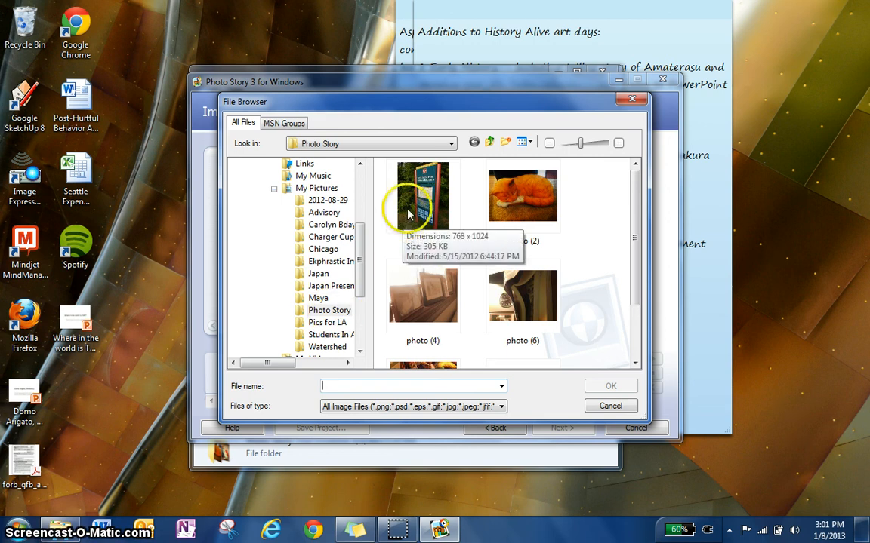
ctrl+click(498, 211)
ctrl+click(400, 280)
ctrl+click(502, 279)
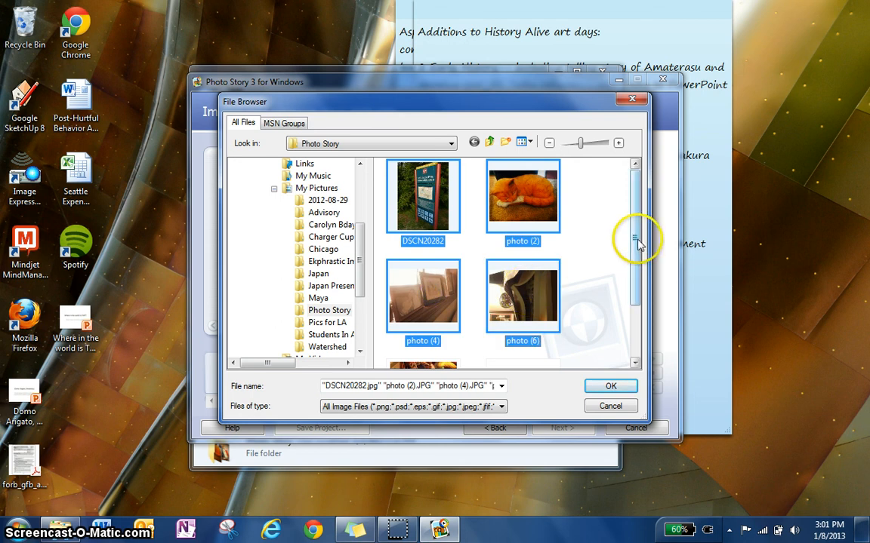
drag(637, 240, 636, 282)
ctrl+click(395, 306)
ctrl+click(505, 326)
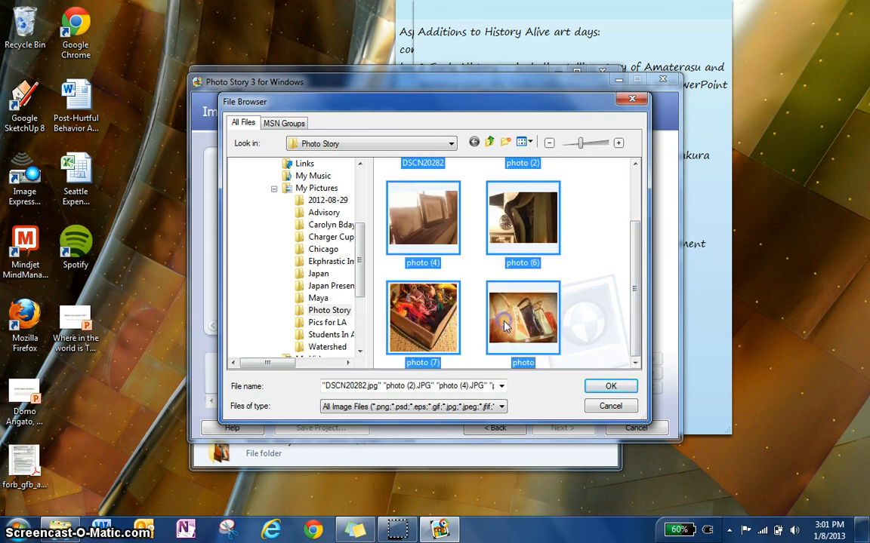
click(609, 386)
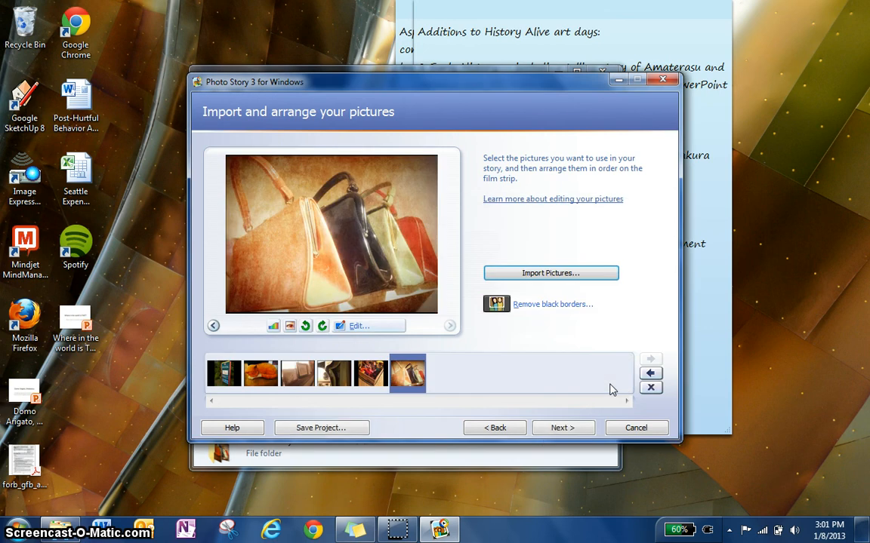
- Move the handbags picture to the start of the film strip and correct its color levels
drag(408, 375, 219, 373)
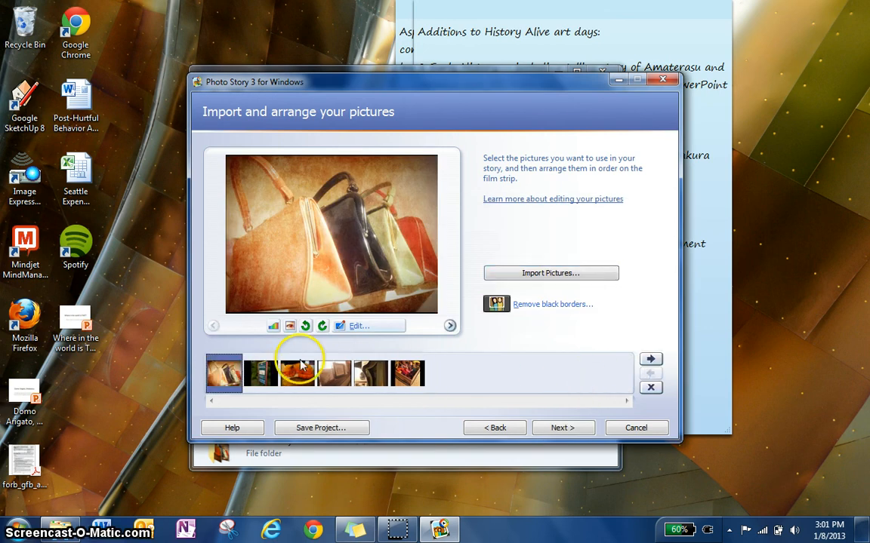
click(274, 330)
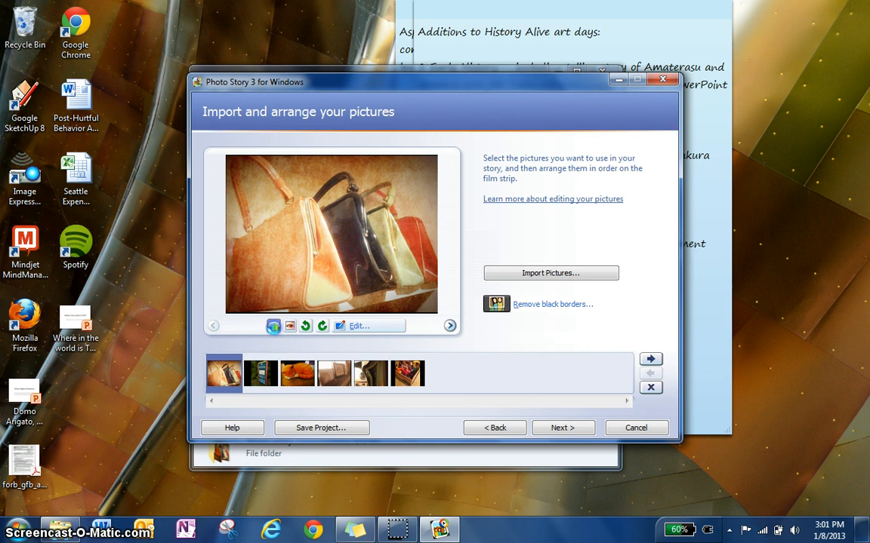
- Open the handbags picture for editing, rotate it clockwise and enable cropping
click(355, 326)
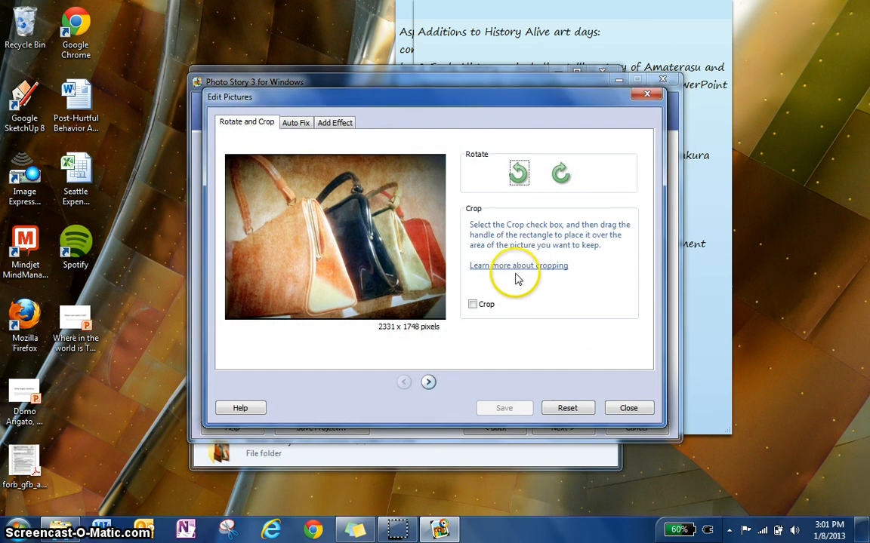
click(560, 173)
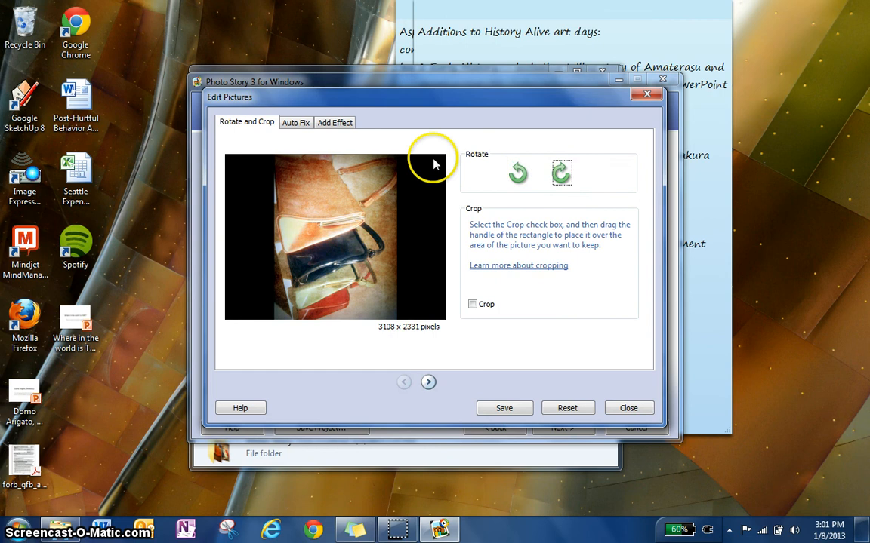
click(486, 307)
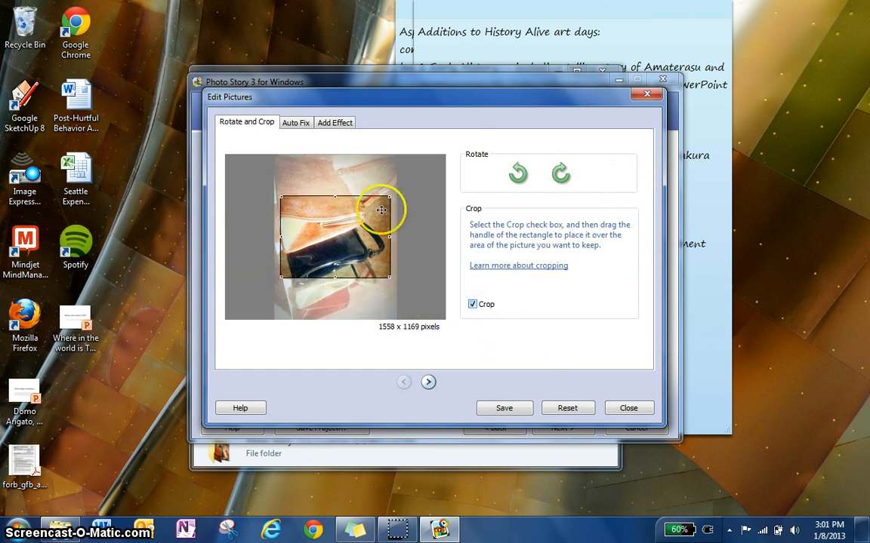
- Try the Water Color effect on the cropped handbags picture
click(333, 125)
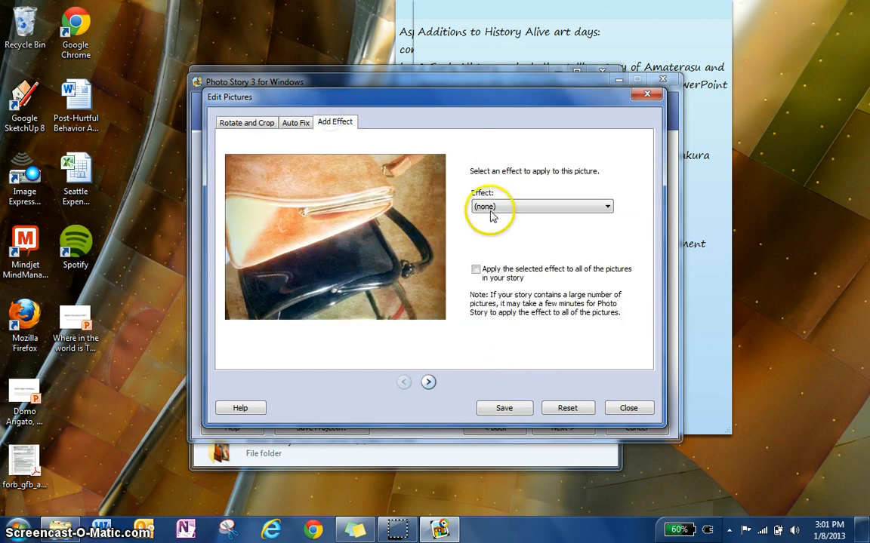
click(498, 206)
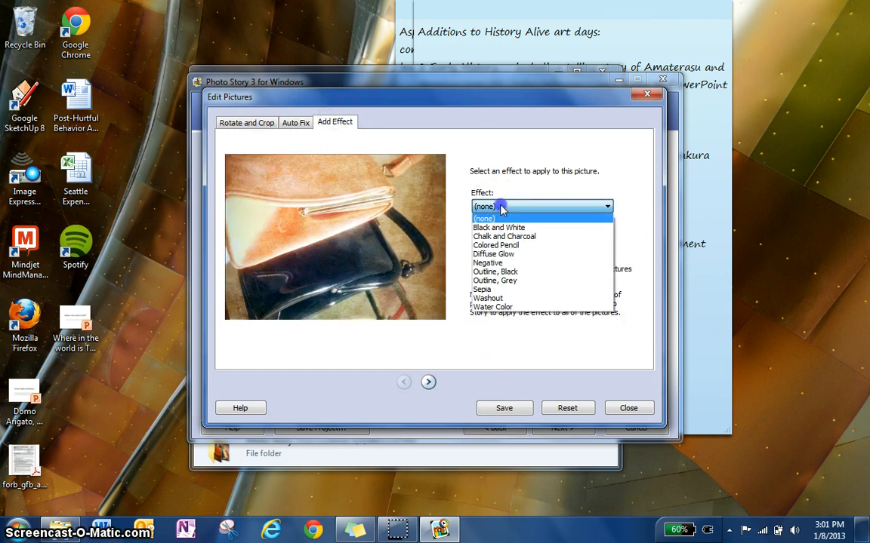
click(495, 307)
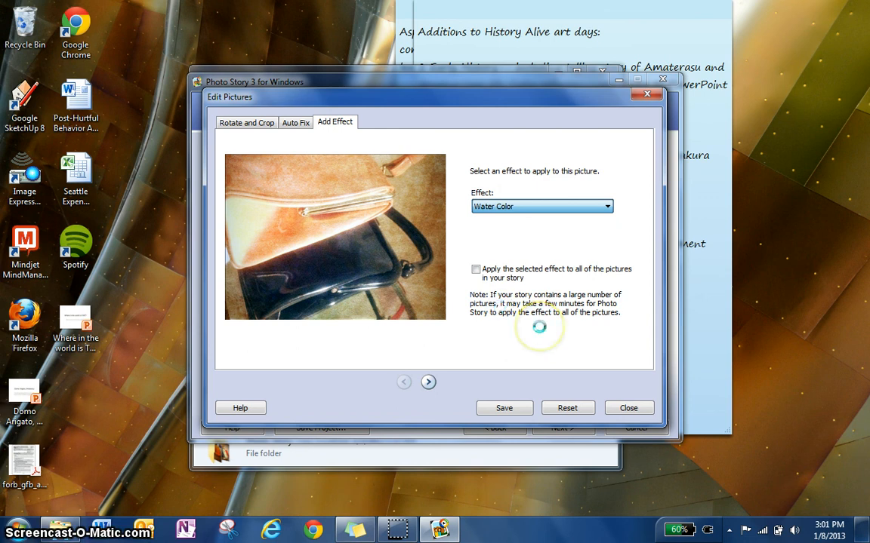
- Reset the edits to the handbags picture and close the picture editor without saving
click(572, 407)
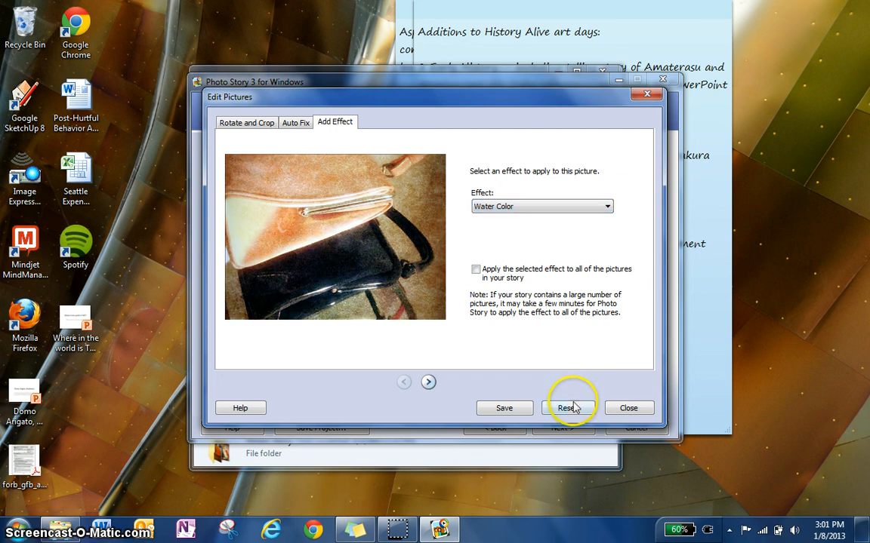
click(629, 408)
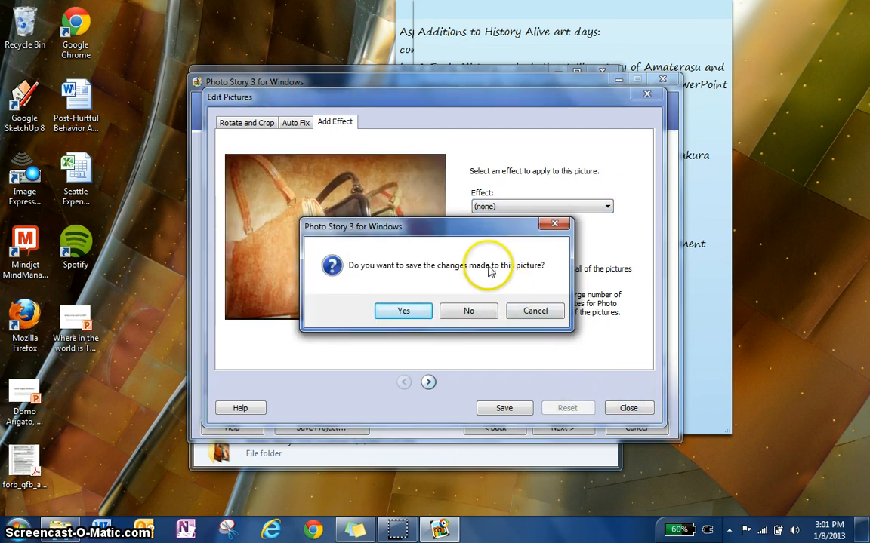
click(483, 310)
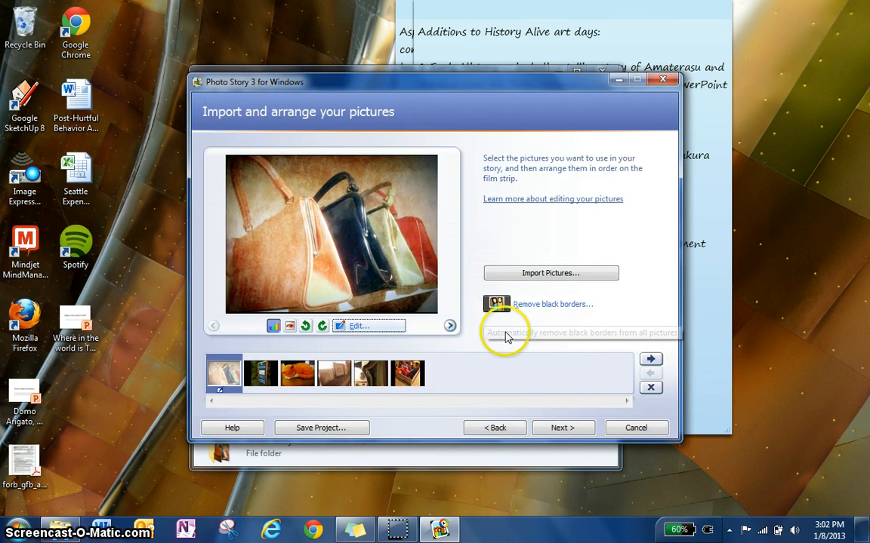
- Preview the park sign, orange cat and picture frames photos, and continue to adding titles without removing the black borders
click(266, 377)
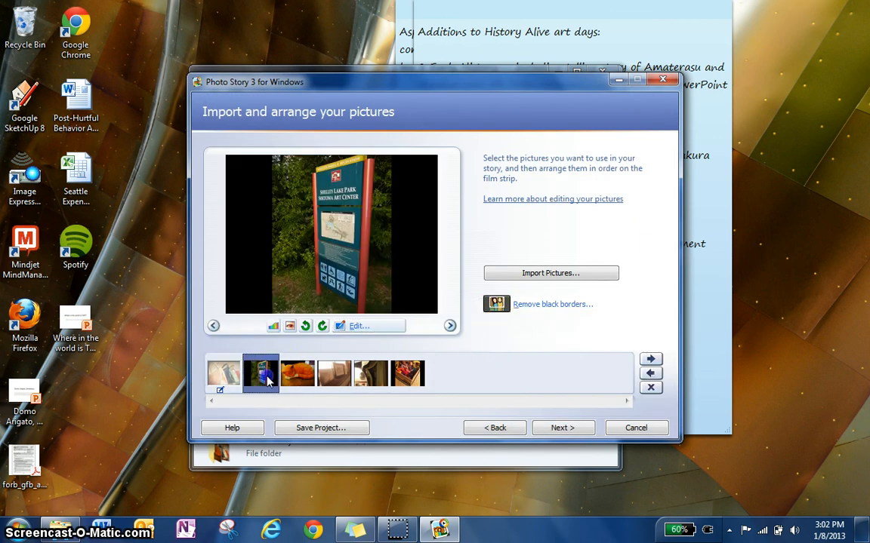
click(302, 376)
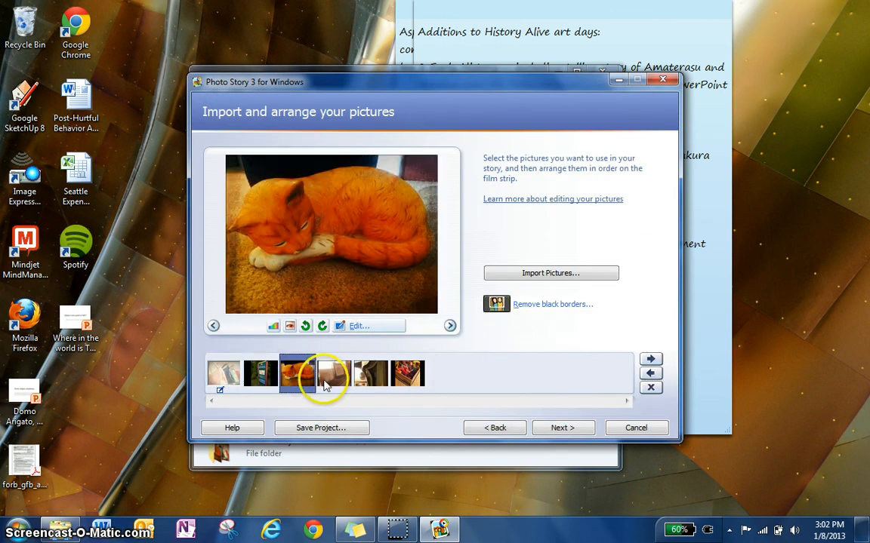
click(327, 385)
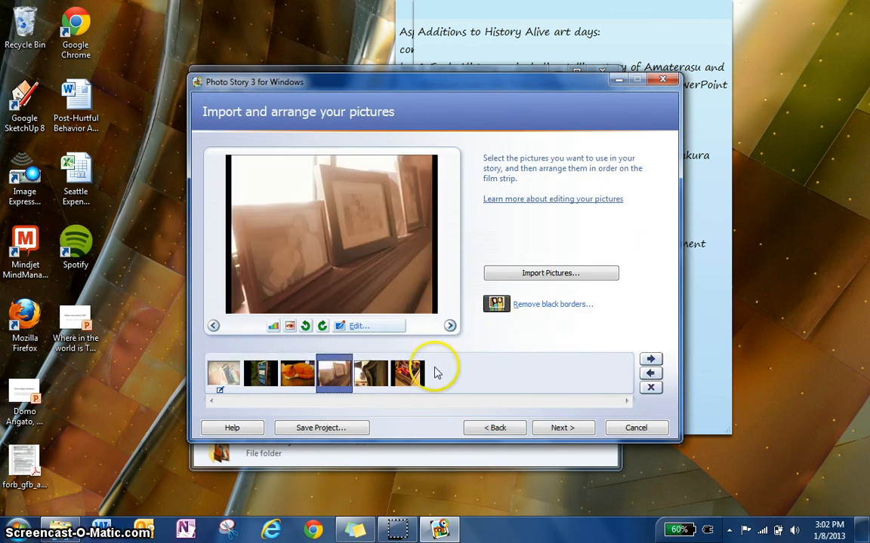
click(495, 306)
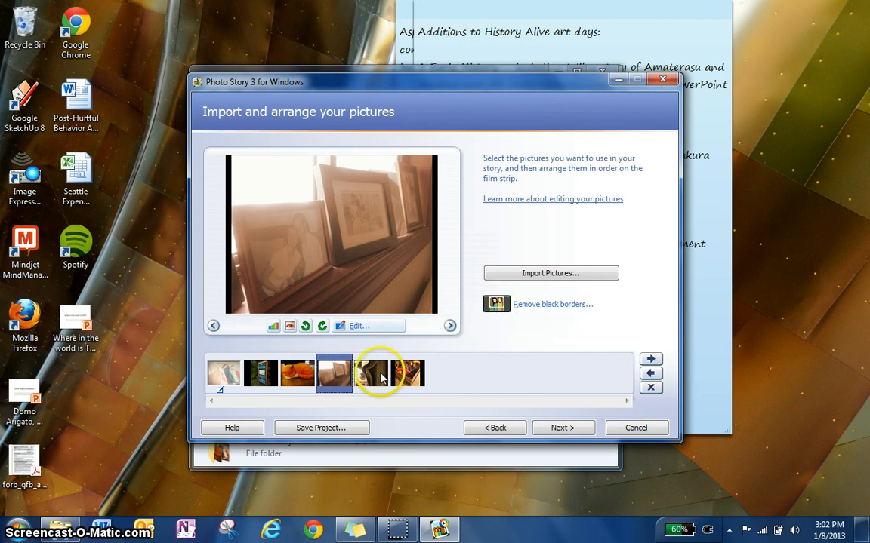
click(560, 431)
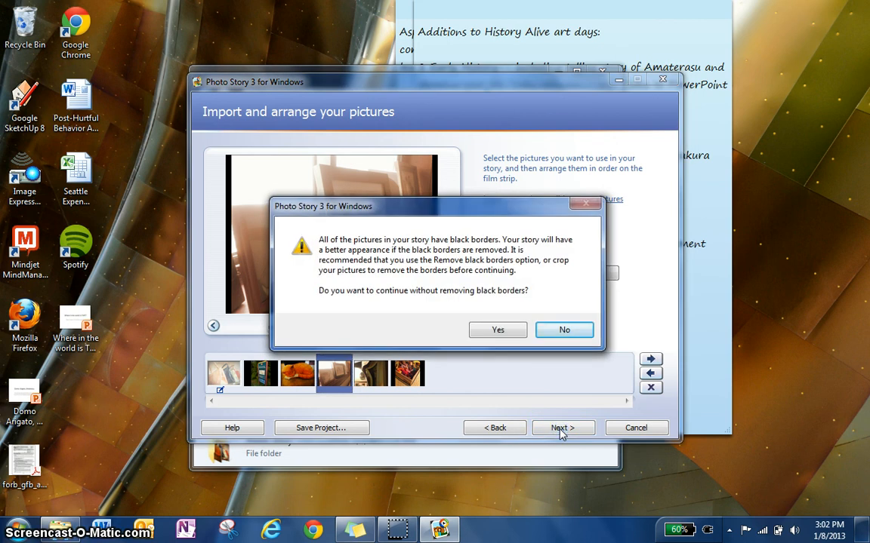
click(558, 425)
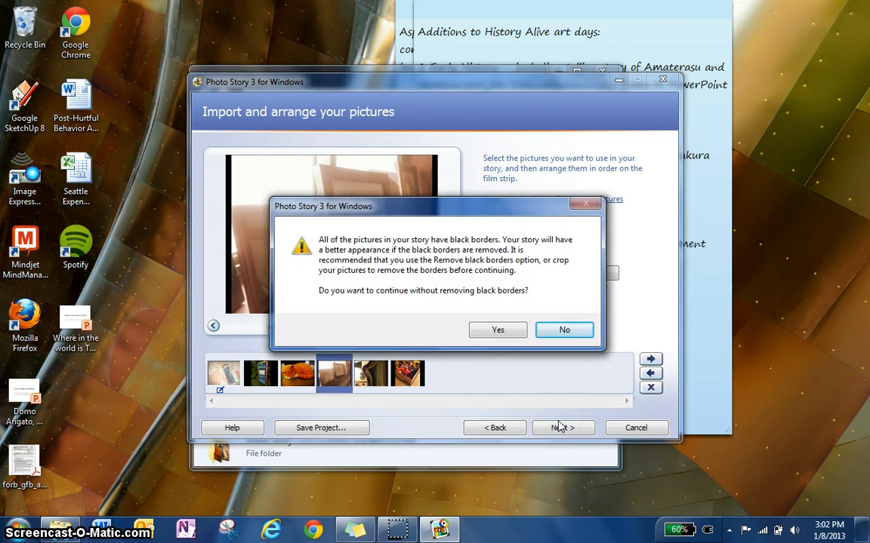
click(498, 331)
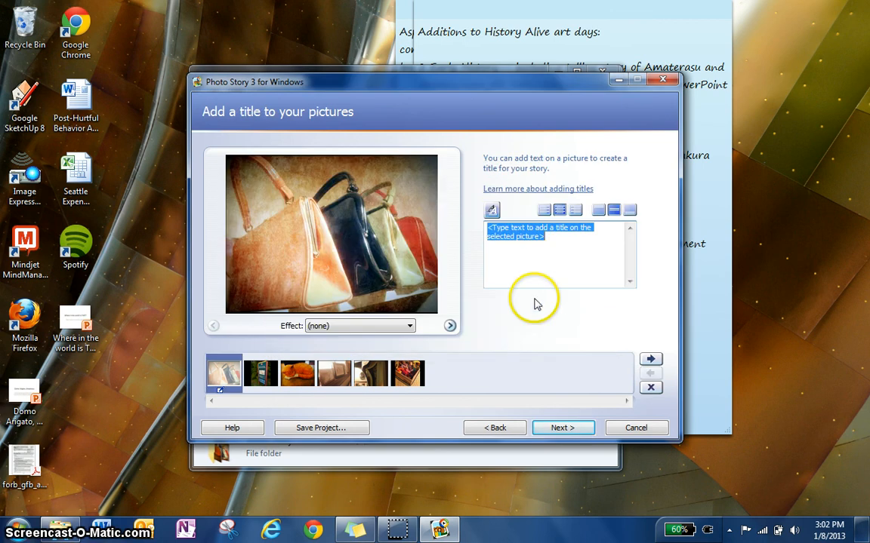
- Add the title "These are my six words, buddy." to the handbags picture
click(562, 265)
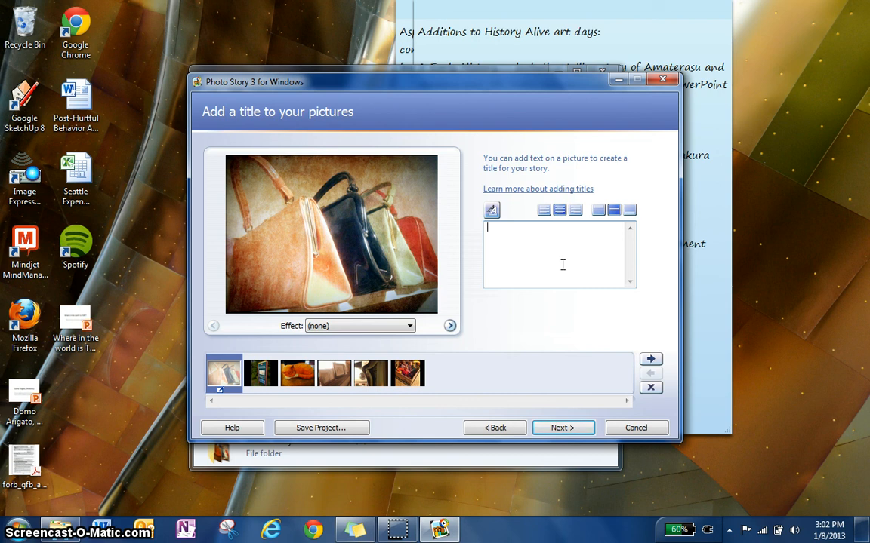
text(These are my six words)
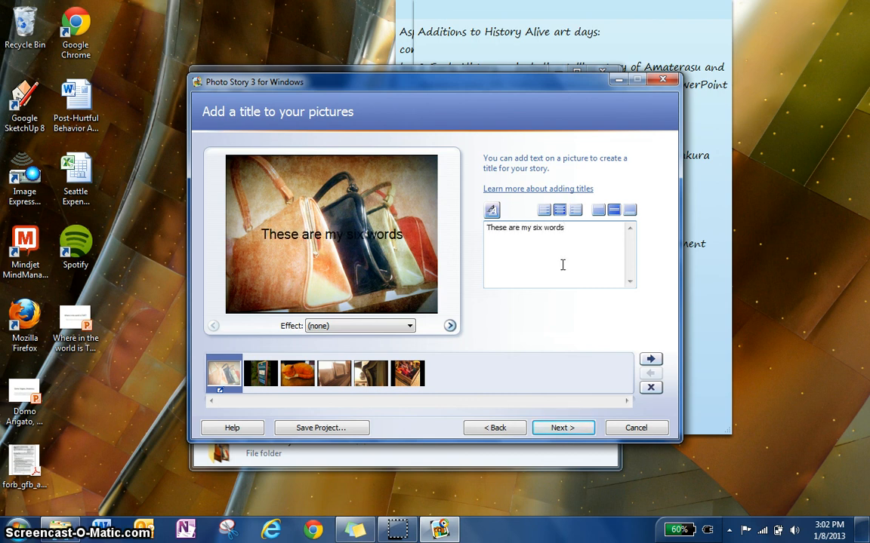
text(, bud)
text(dy b)
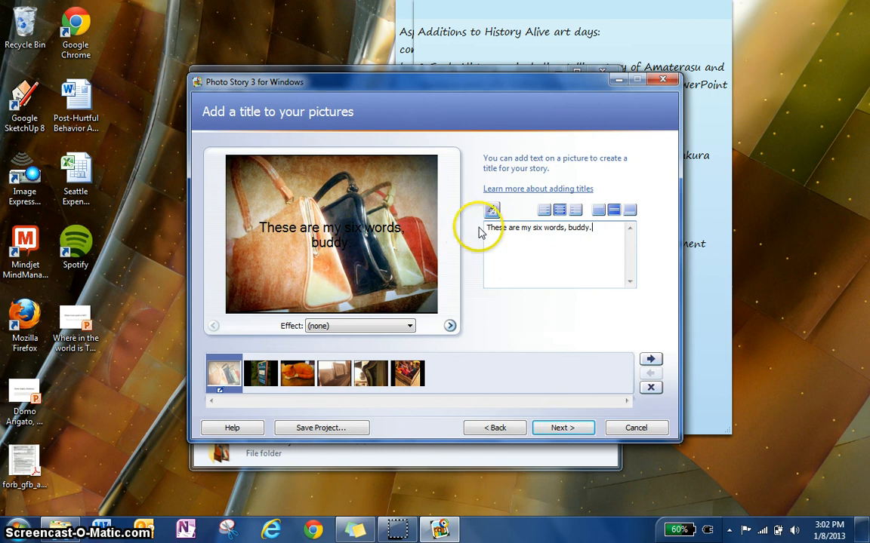
- Try the title at the top of the handbags picture, and align it to the bottom of the picture
click(598, 210)
click(631, 213)
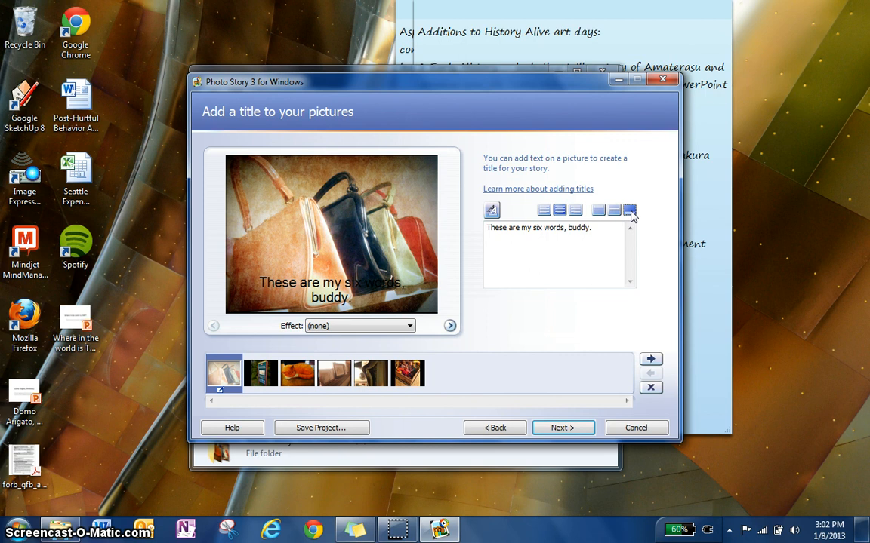
click(631, 213)
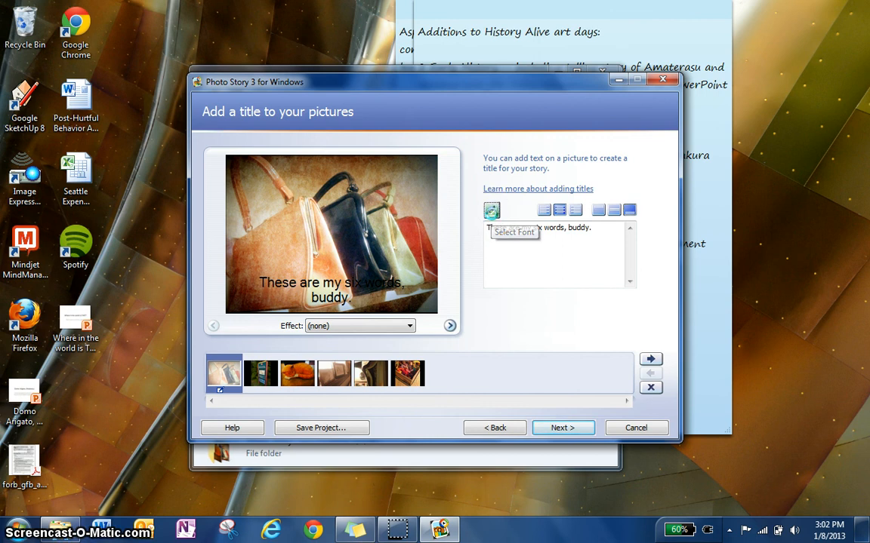
- Set the title's font color to Silver
click(491, 211)
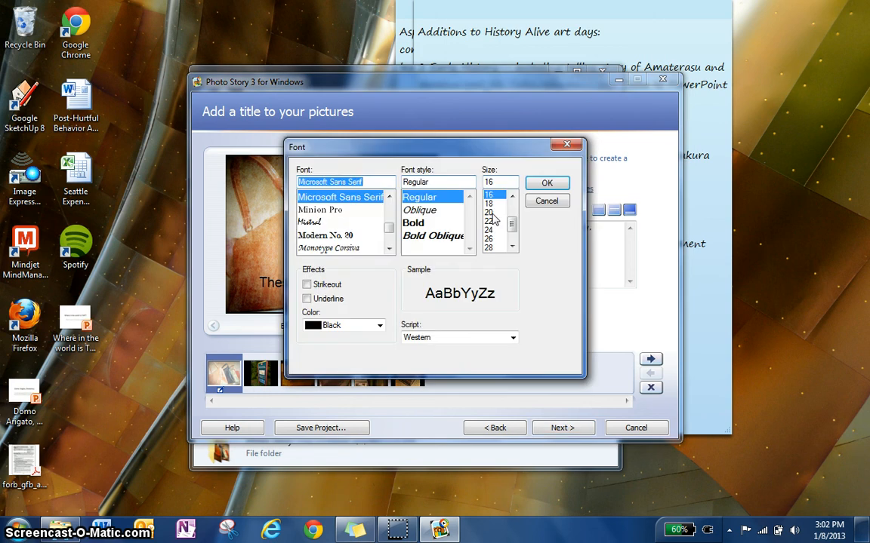
click(379, 325)
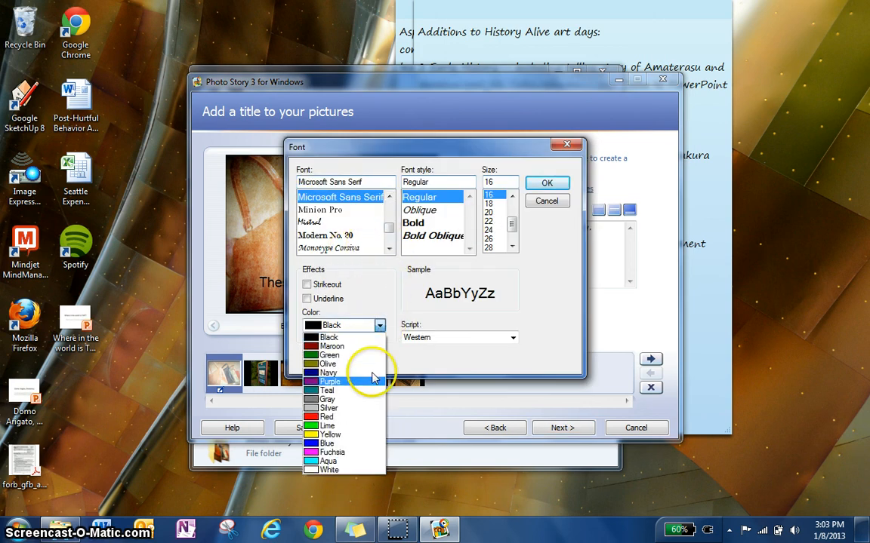
click(353, 407)
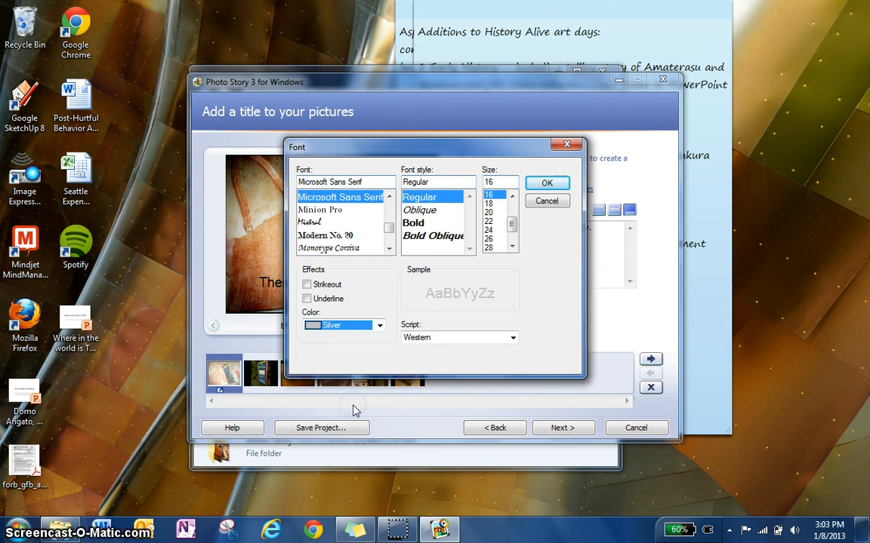
click(546, 184)
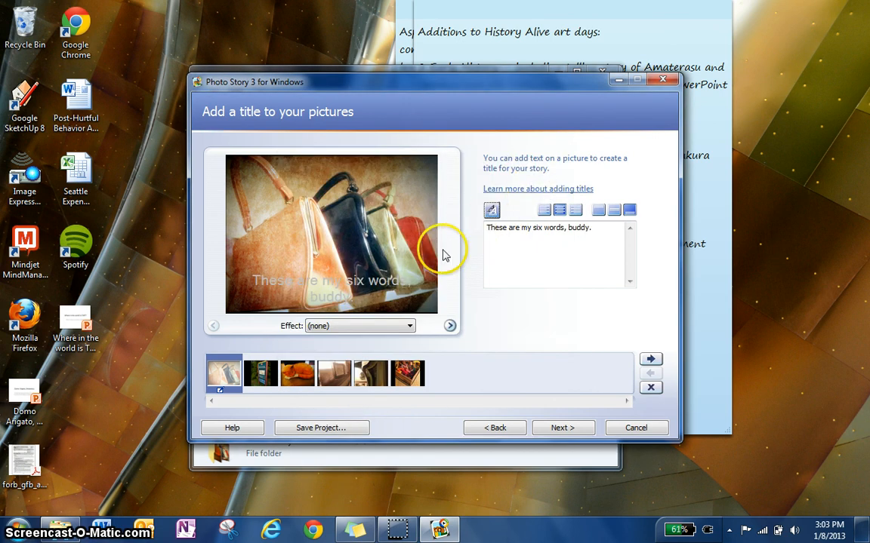
- Set the font color of the handbags picture's title to Gray
click(491, 212)
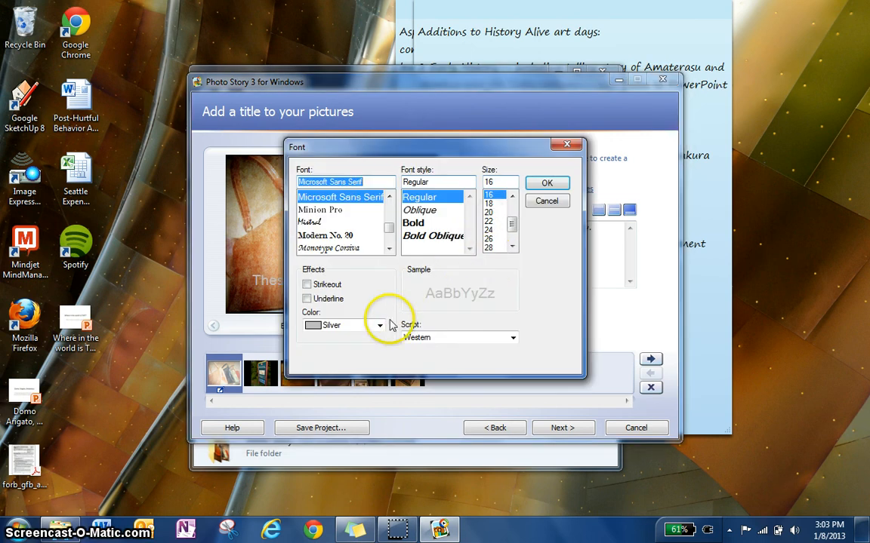
click(382, 326)
click(349, 399)
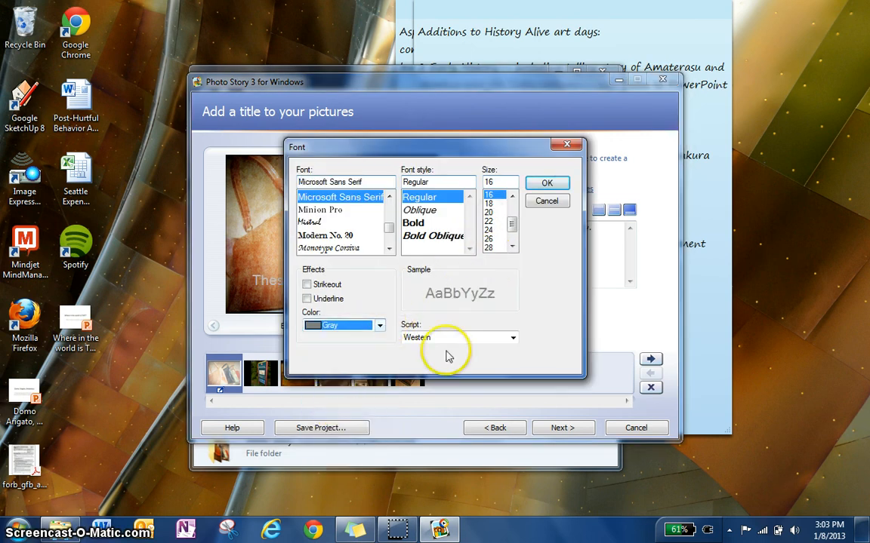
click(547, 186)
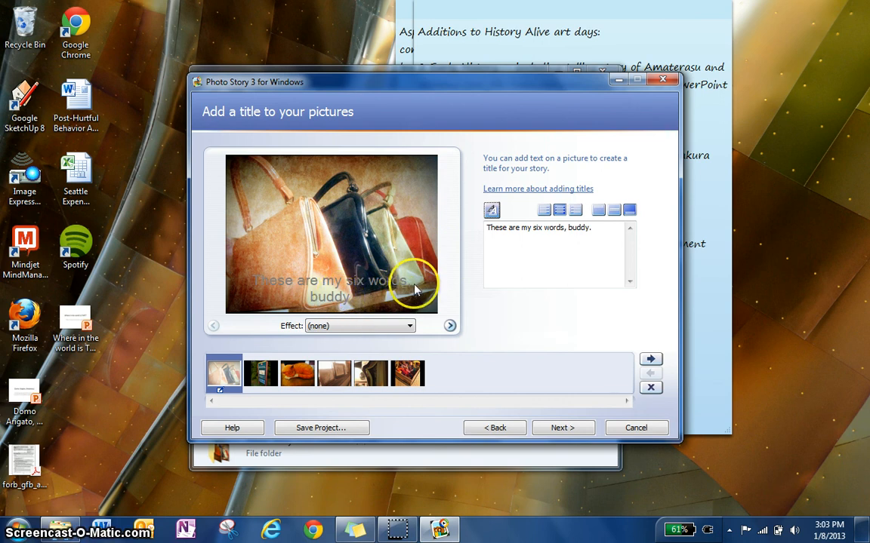
- Apply the Chalk and Charcoal effect to the handbags picture, and select the park sign picture
click(411, 326)
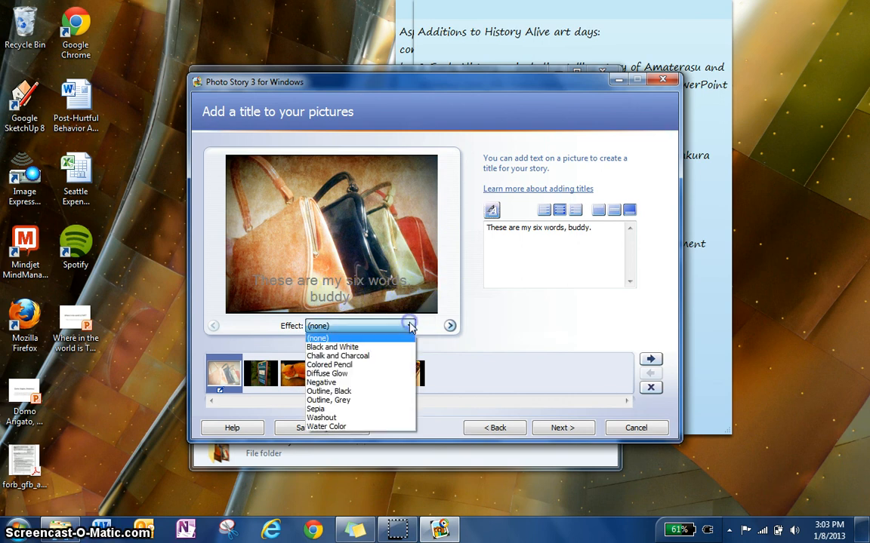
click(373, 355)
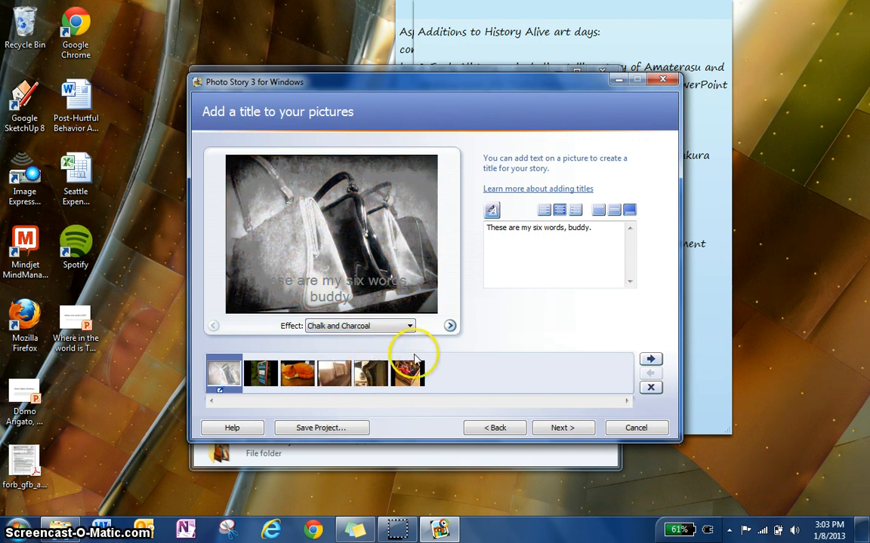
click(255, 374)
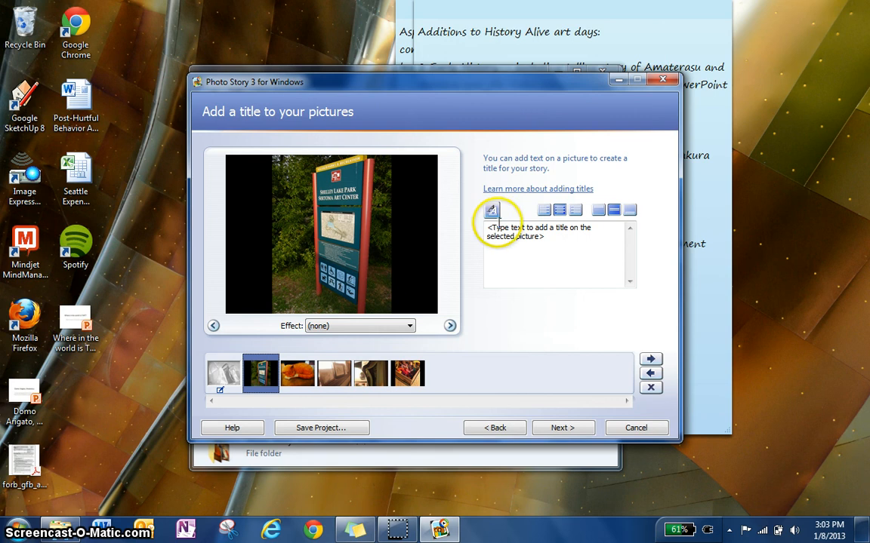
- Proceed to saving the story, leaving the other pictures untitled and skipping narration and background music
click(561, 429)
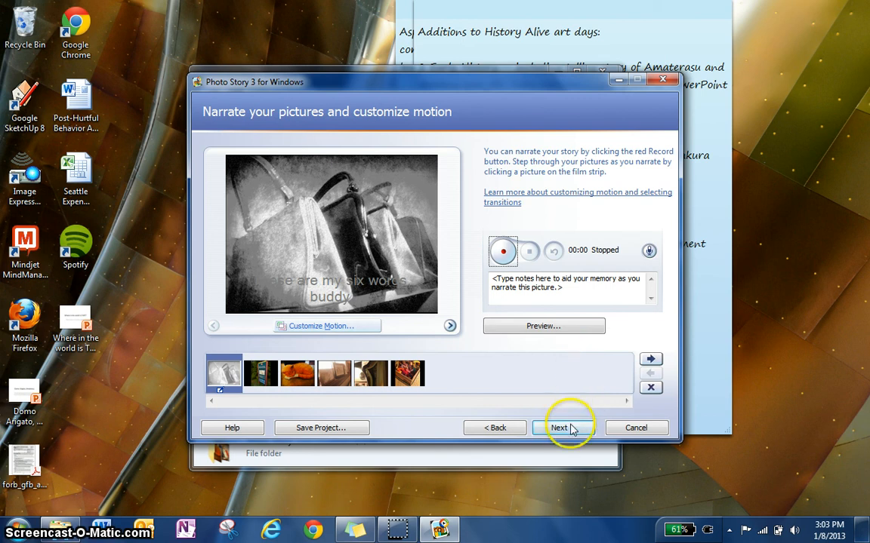
click(571, 429)
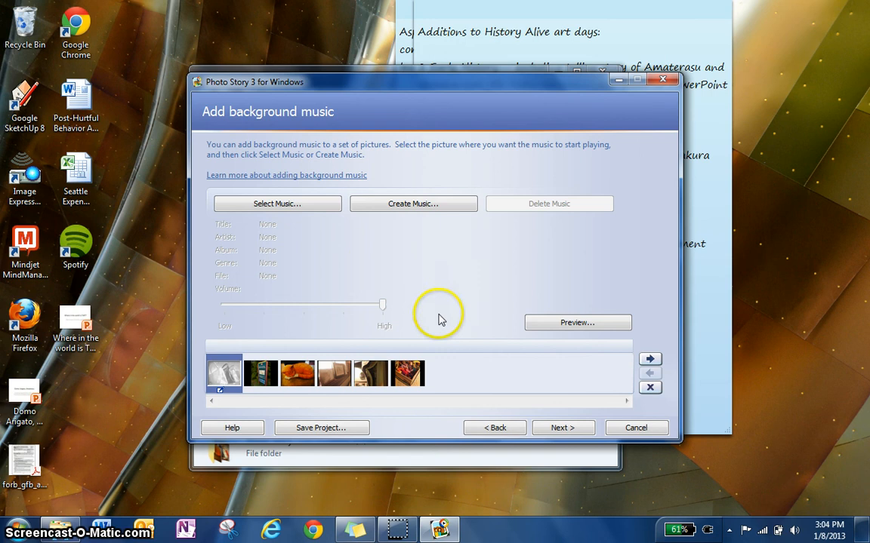
click(565, 428)
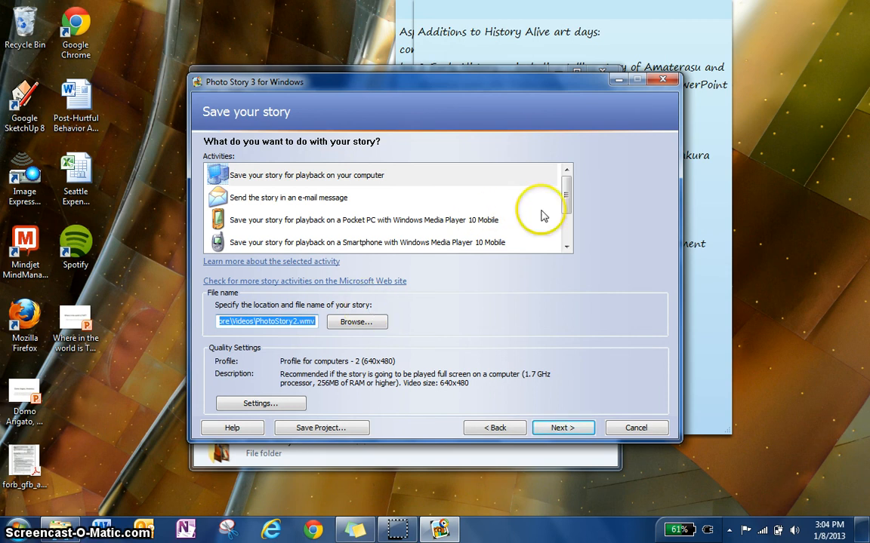
- Look through the available save activities and choose to save the story for playback on the computer
click(564, 201)
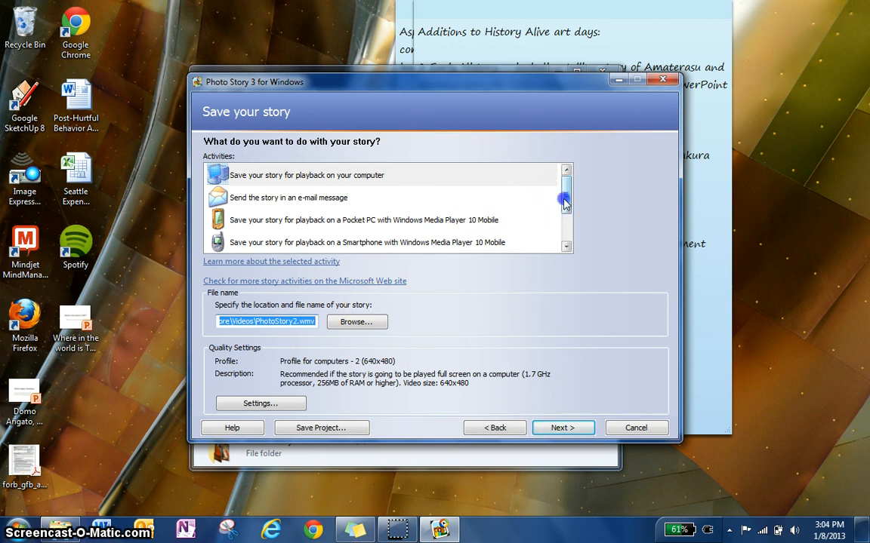
drag(564, 201, 546, 140)
click(357, 181)
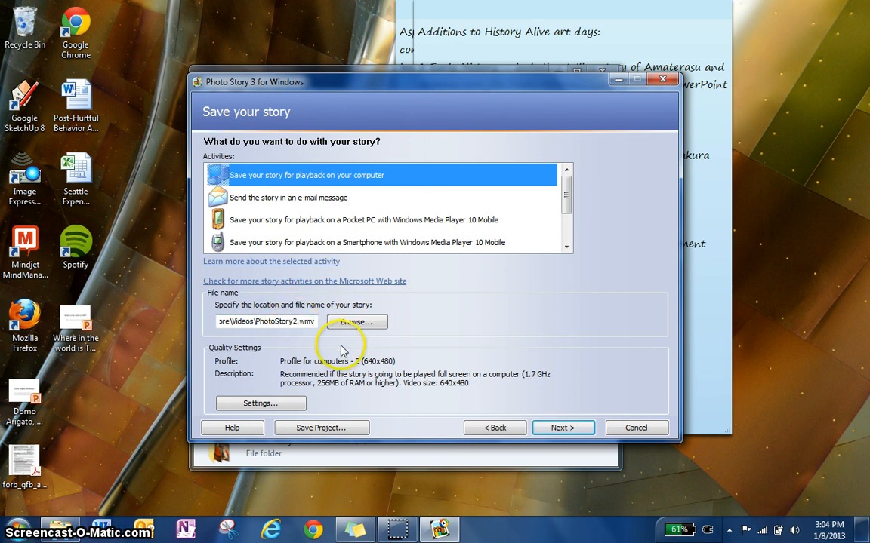
click(370, 332)
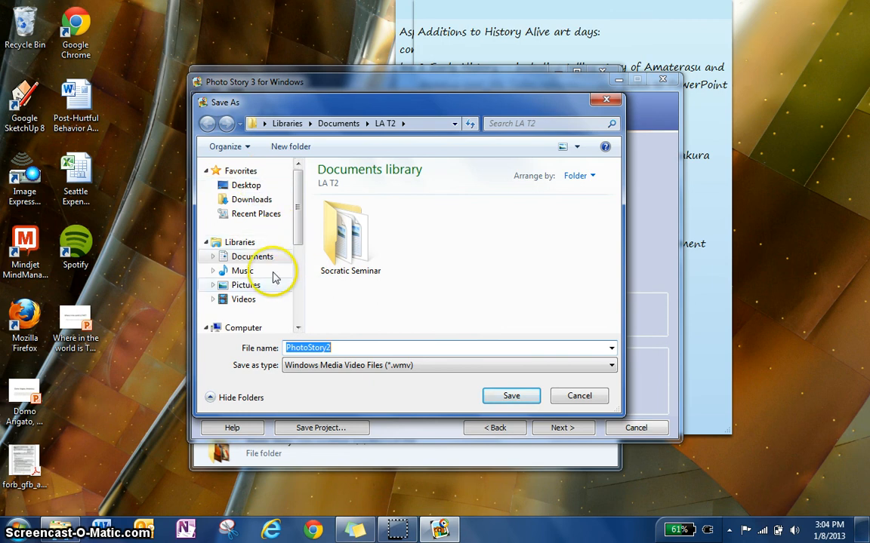
click(257, 302)
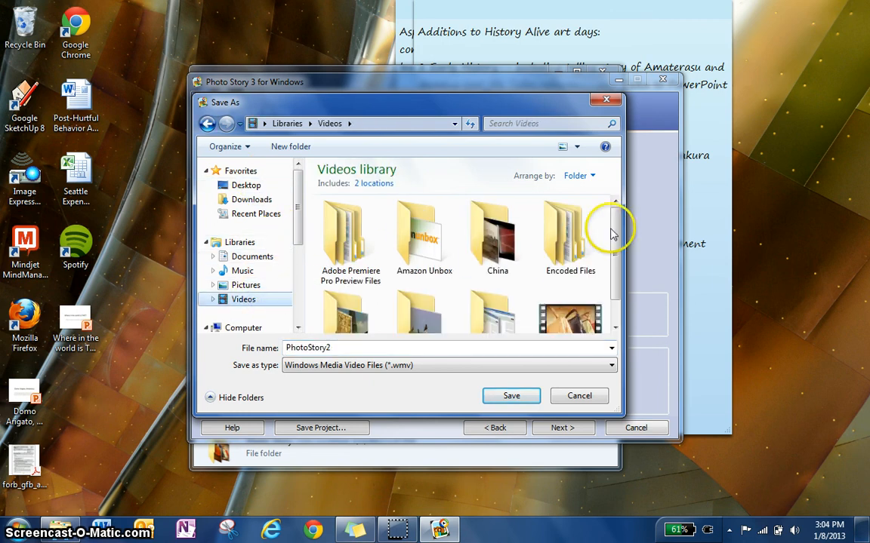
mouse_move(615, 243)
mouse_down()
mouse_move(622, 273)
mouse_move(617, 249)
mouse_up()
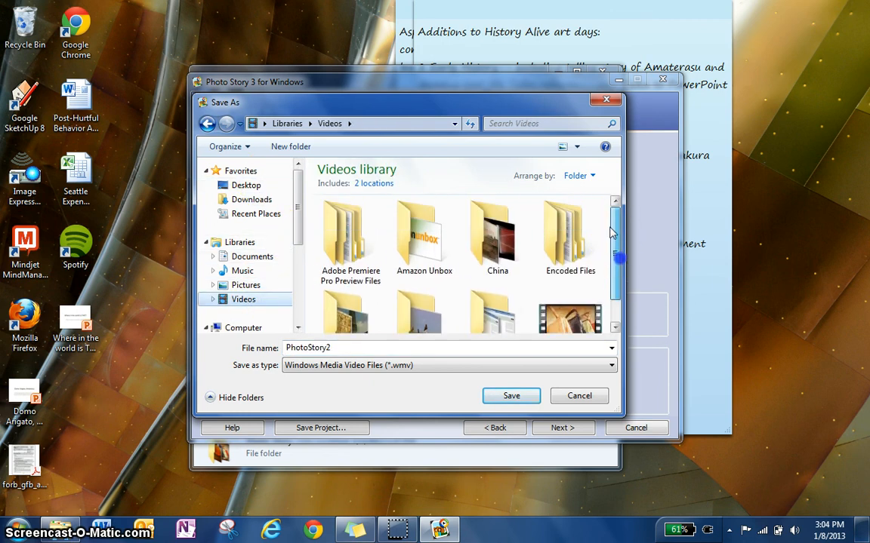
click(597, 402)
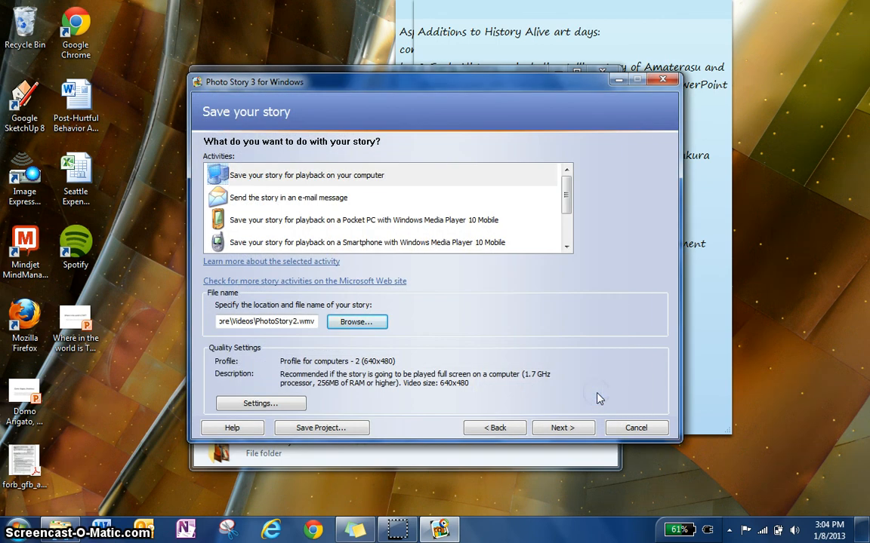
- Generate the story video PhotoStory2.wmv, and briefly watch its opening before closing the player
click(561, 428)
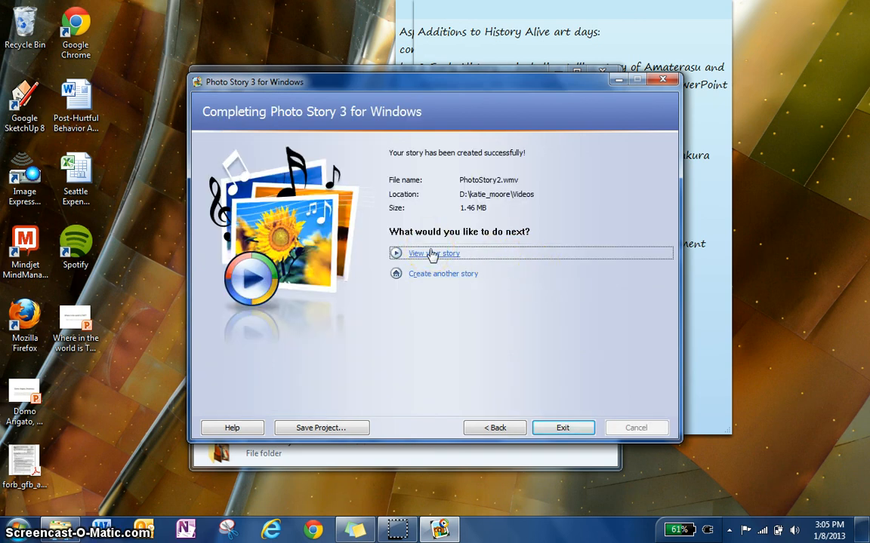
click(432, 256)
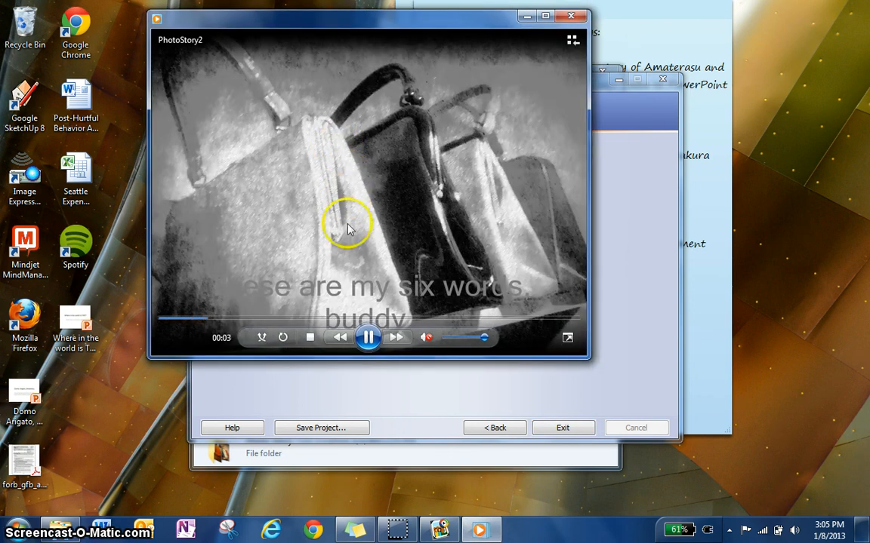
click(366, 337)
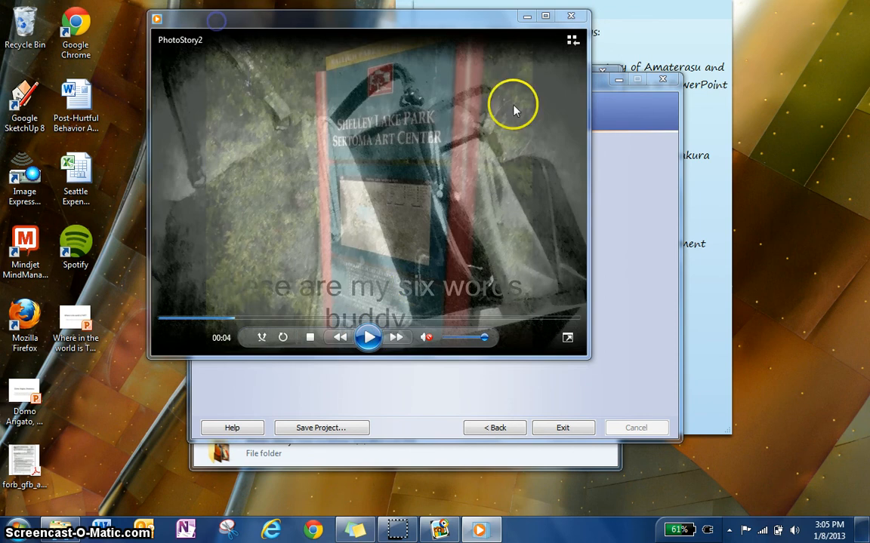
click(571, 16)
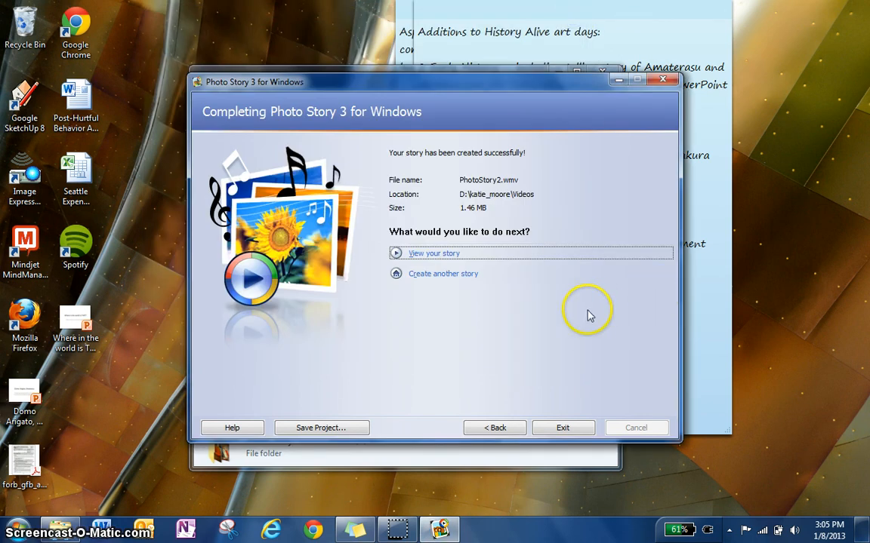